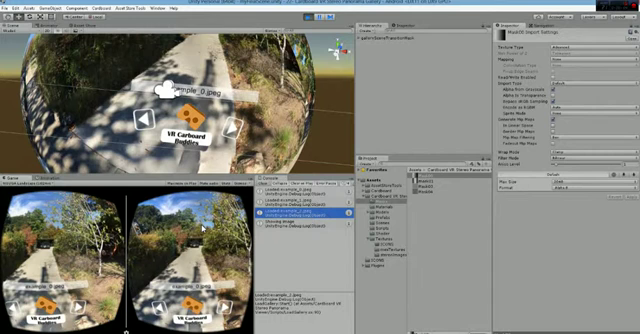
# - Look around the panorama at the sky, trees, street with white truck, house and path
pyautogui.press('alt')
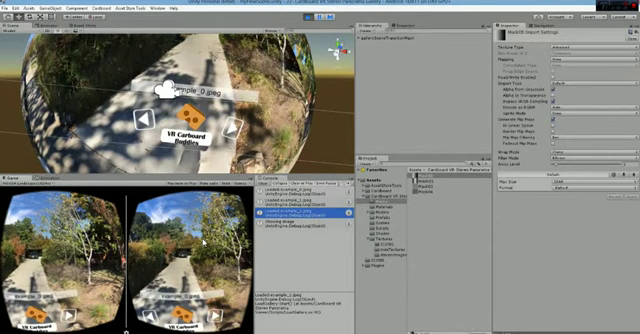
pyautogui.press('alt')
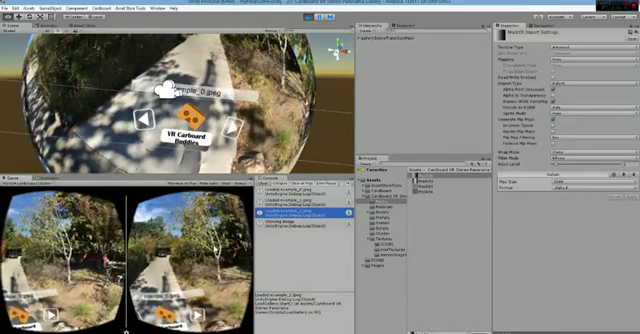
pyautogui.press('alt')
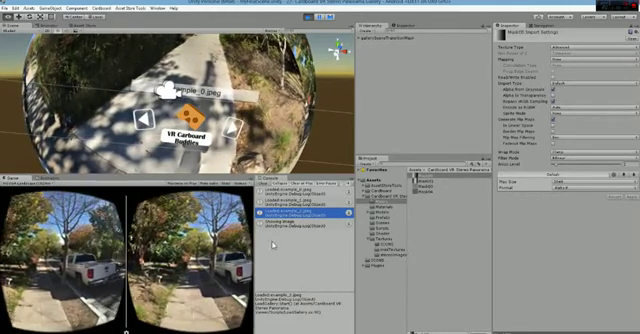
pyautogui.press('alt')
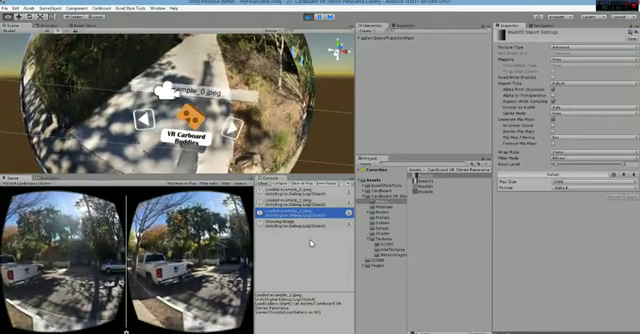
pyautogui.press('alt')
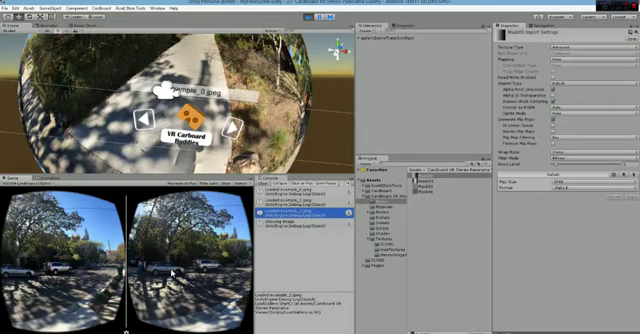
pyautogui.press('alt')
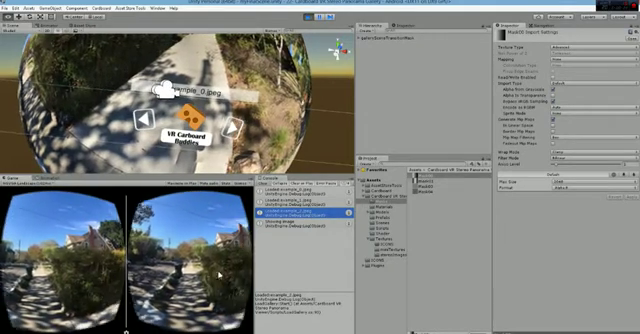
pyautogui.press('alt')
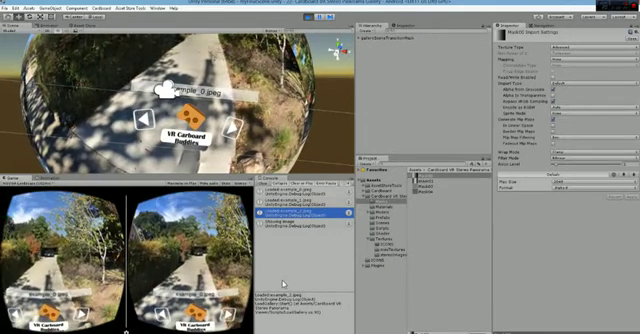
# - View a StereoImages example panorama full-size, then close it and deselect the assets
pyautogui.click(390, 255)
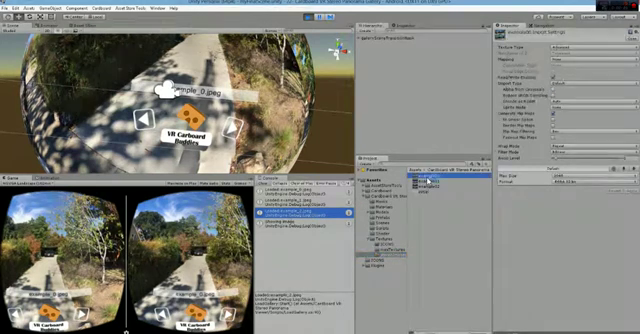
pyautogui.doubleClick(404, 180)
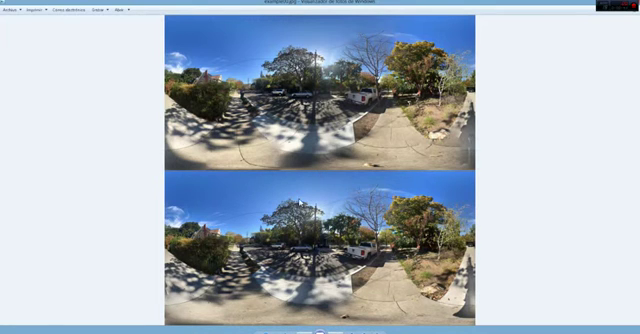
pyautogui.click(600, 4)
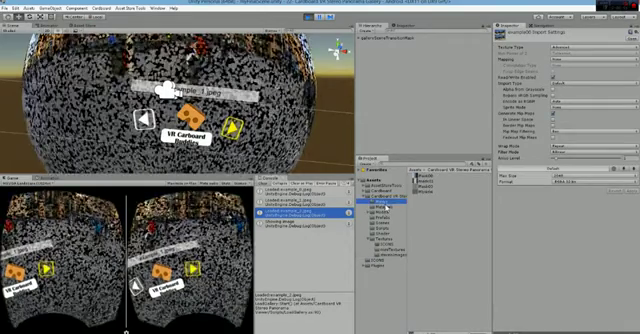
pyautogui.click(430, 211)
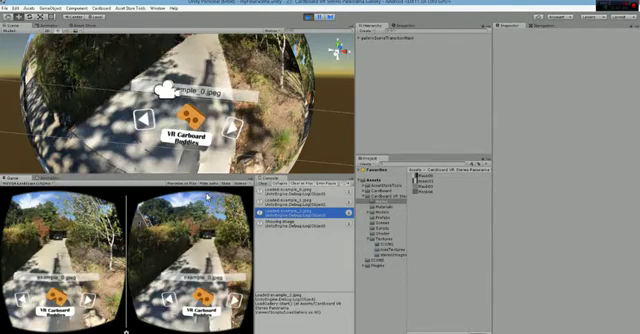
# - Gaze at the next-image arrow to advance the gallery, then show the example image files
pyautogui.press('alt')
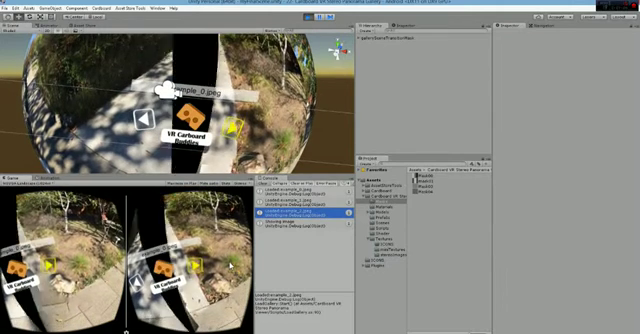
pyautogui.click(229, 265)
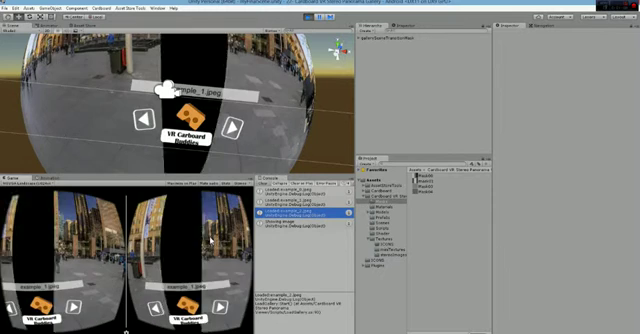
pyautogui.press('alt')
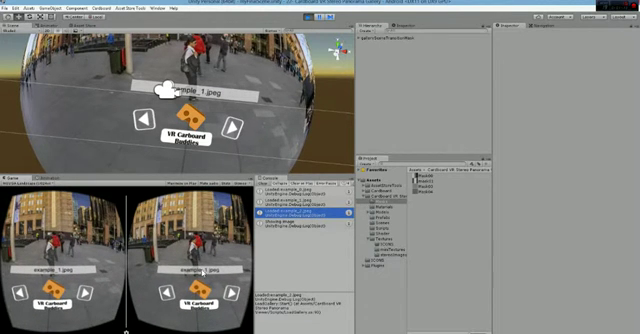
pyautogui.click(392, 256)
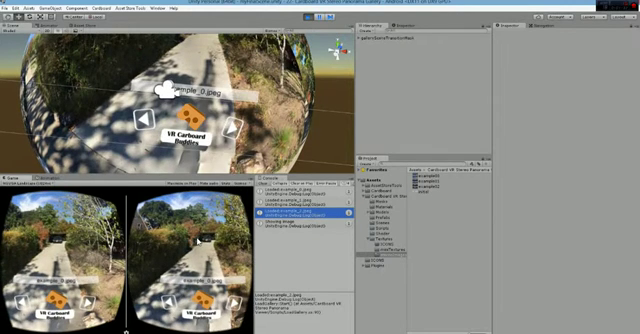
# - Play the newest mobizen phone recording from Descargas after closing an older one
pyautogui.hotkey('alt', 'Tab')
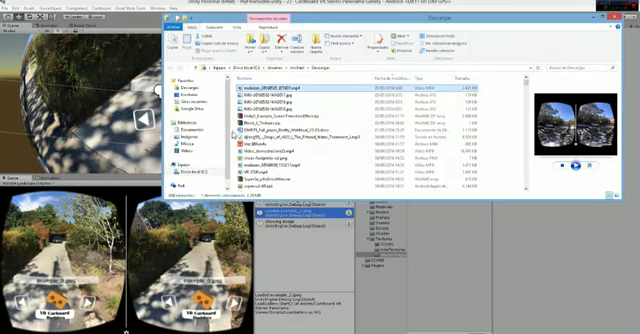
pyautogui.doubleClick(262, 89)
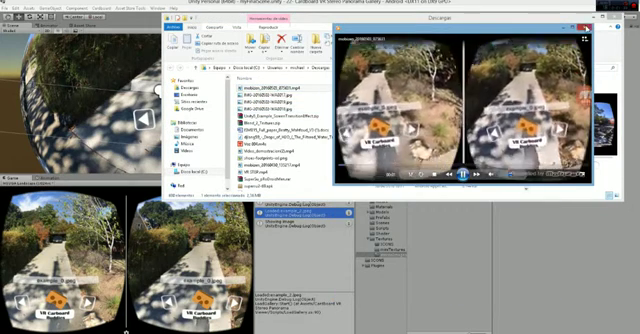
pyautogui.hotkey('alt', 'F4')
pyautogui.click(203, 88)
pyautogui.doubleClick(300, 89)
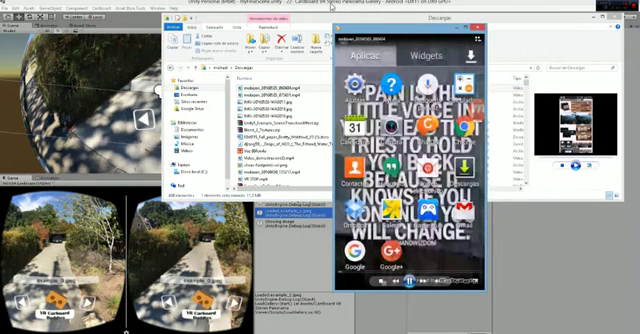
# - Drag the Windows Media Player window left over the Unity editor
pyautogui.click(297, 10)
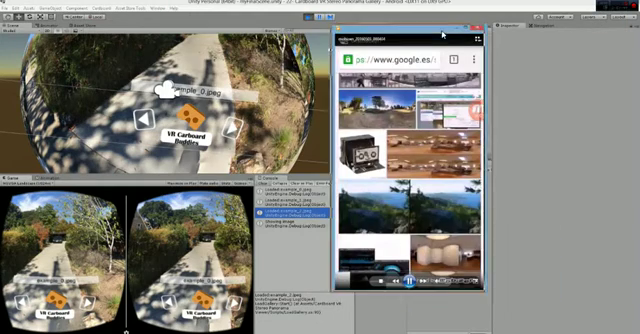
pyautogui.moveTo(437, 60); pyautogui.dragTo(360, 60)
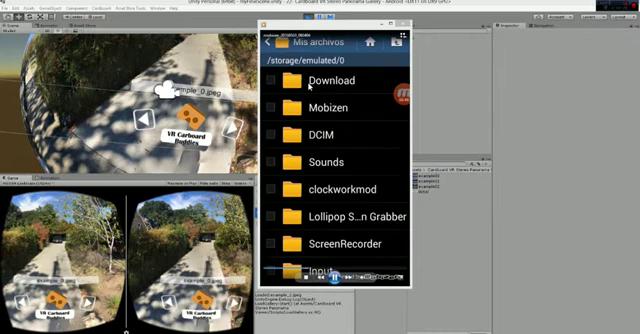
# - Watch the recording select images.jpg in Download and choose Mover to the SD card
pyautogui.click(332, 85)
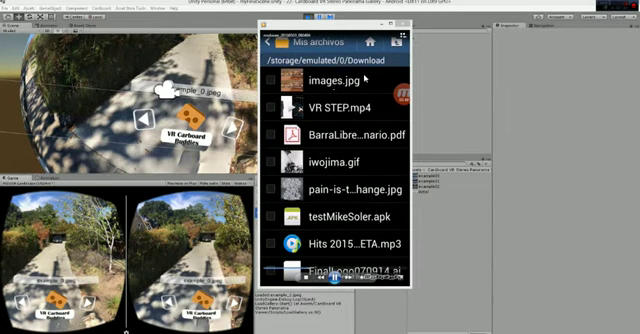
pyautogui.click(273, 81)
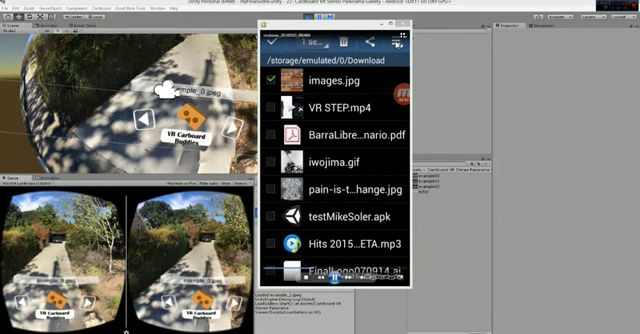
pyautogui.click(369, 42)
pyautogui.press('Escape')
pyautogui.click(397, 42)
pyautogui.click(356, 66)
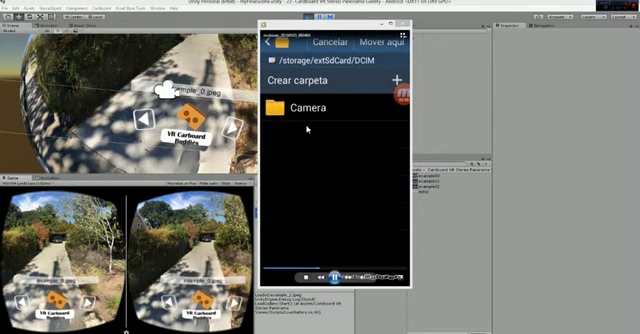
# - Watch the recording reach DCIM/Camera/StereoImages and launch the Cardboard gallery
pyautogui.click(293, 110)
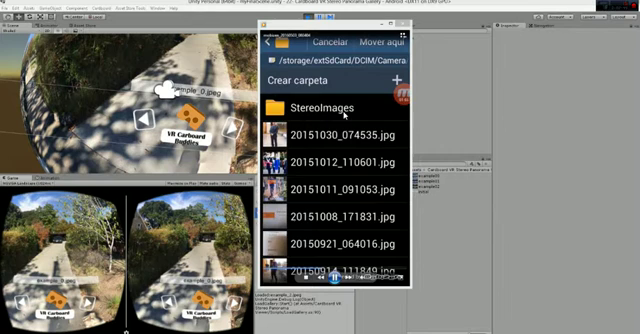
pyautogui.click(312, 112)
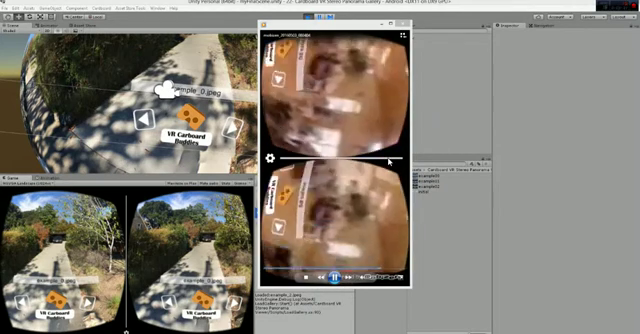
# - Close the Windows Media Player phone recording to return to Unity
pyautogui.click(403, 22)
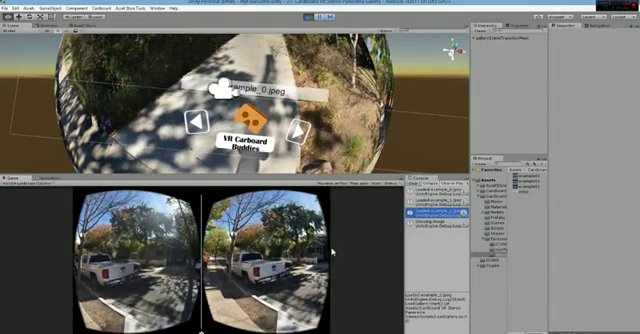
# - Look toward the street, then gaze at the right arrow to reach the example_2 stairway panorama
pyautogui.moveTo(333, 251)
pyautogui.keyDown('alt'); pyautogui.mouseDown()
pyautogui.moveTo(426, 245)
pyautogui.moveTo(360, 257)
pyautogui.moveTo(396, 260)
pyautogui.moveTo(274, 242)
pyautogui.moveTo(320, 270)
pyautogui.mouseUp(); pyautogui.keyUp('alt')
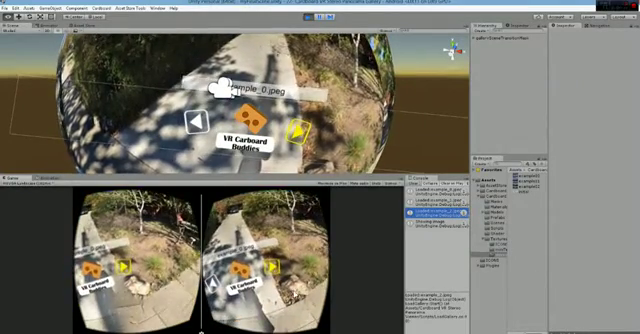
pyautogui.click(279, 247)
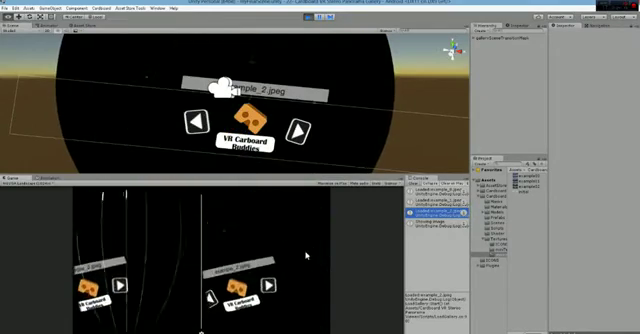
pyautogui.moveTo(307, 236)
pyautogui.keyDown('alt'); pyautogui.mouseDown()
pyautogui.moveTo(300, 282)
pyautogui.moveTo(195, 222)
pyautogui.mouseUp(); pyautogui.keyUp('alt')
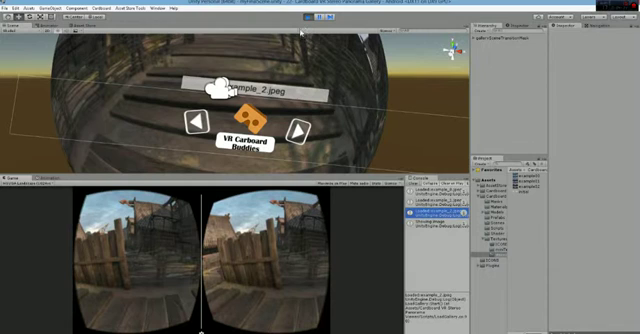